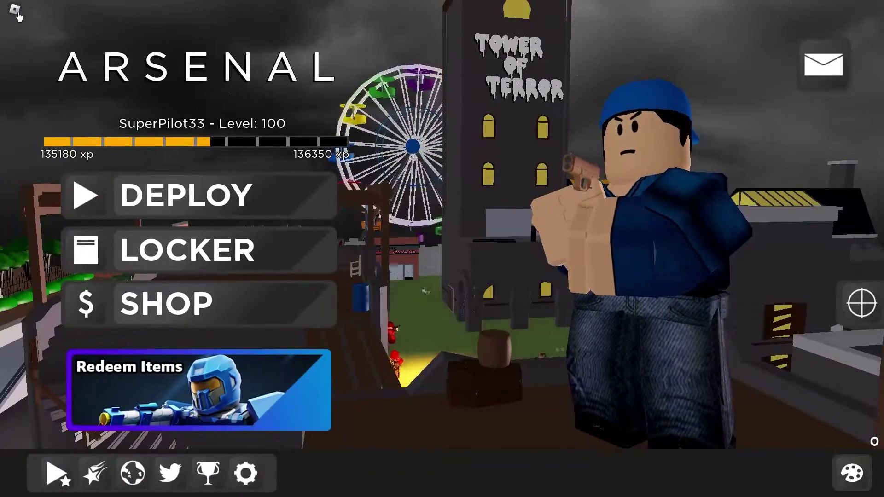
- Open the Roblox in-game settings and change the Graphics Mode
left_click(15, 12)
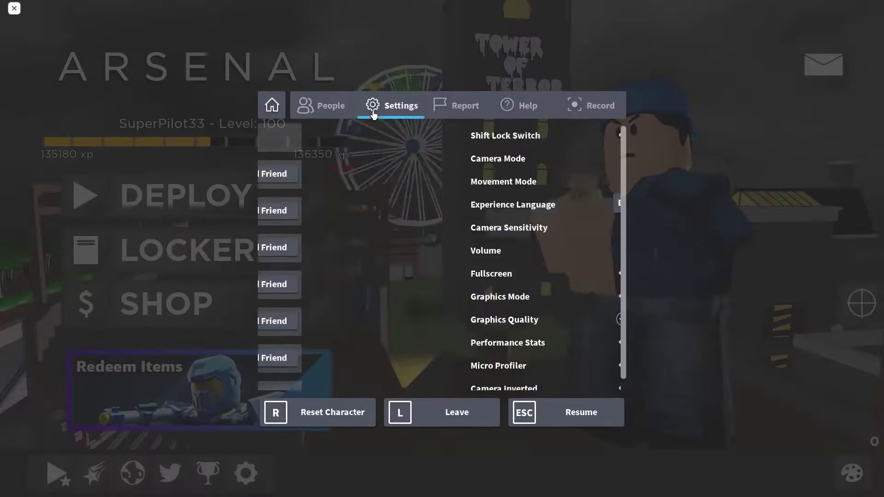
left_click_drag(465, 319, 557, 319)
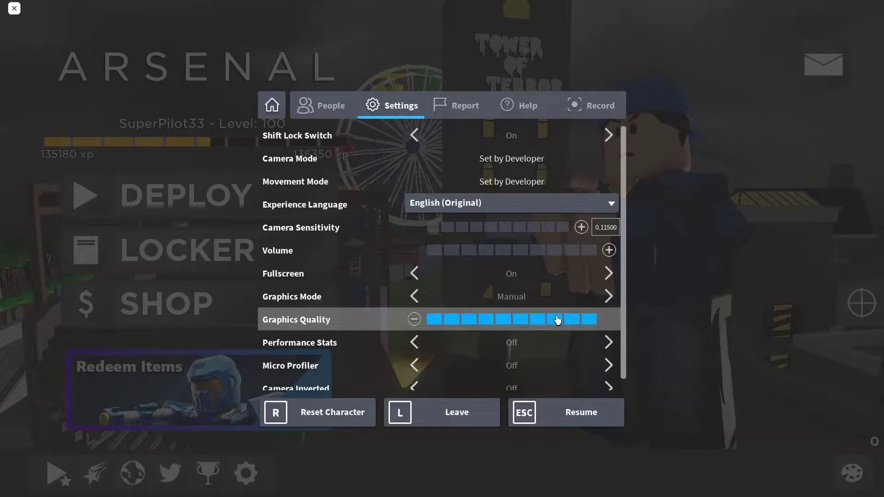
left_click(496, 303)
left_click(497, 299)
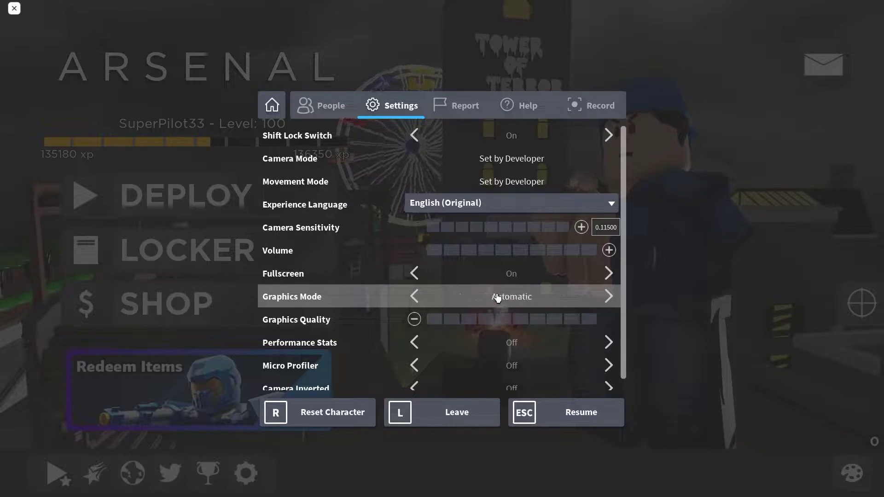
left_click(498, 299)
- Lower the Graphics Quality to the low end of its scale in the Roblox in-game settings
left_click_drag(581, 318, 420, 321)
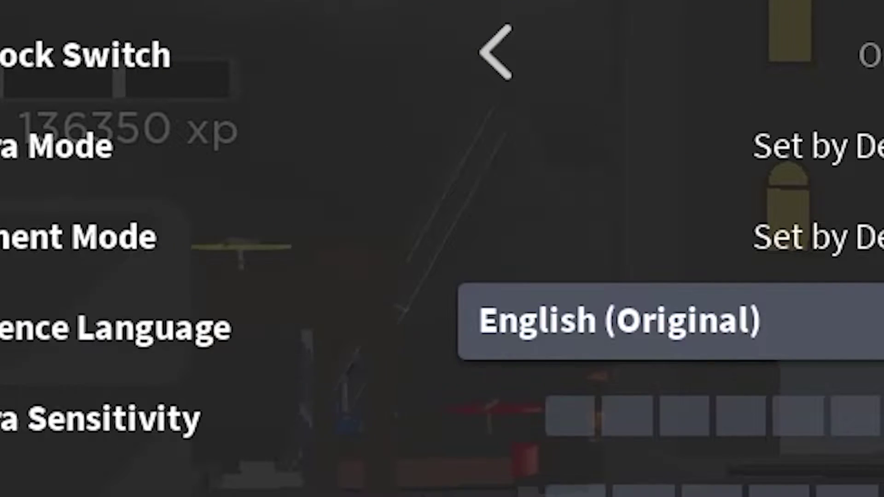
left_click(473, 325)
left_click(450, 323)
left_click(438, 321)
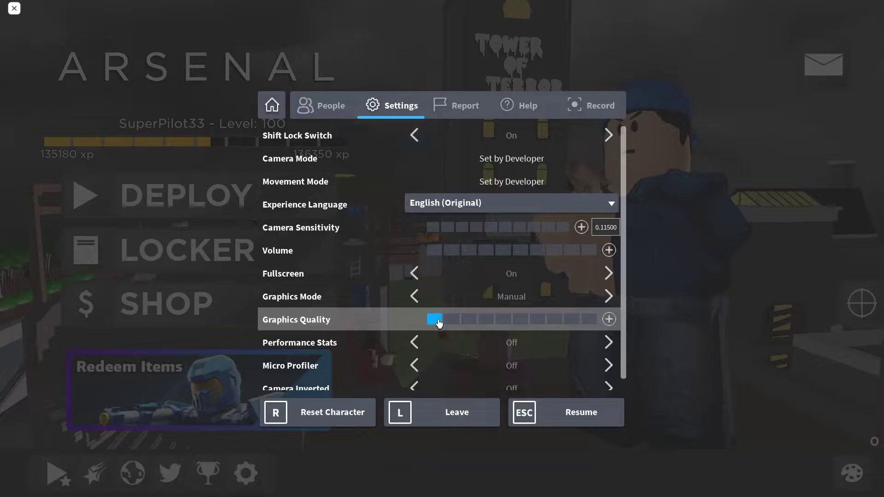
left_click(450, 324)
left_click(435, 321)
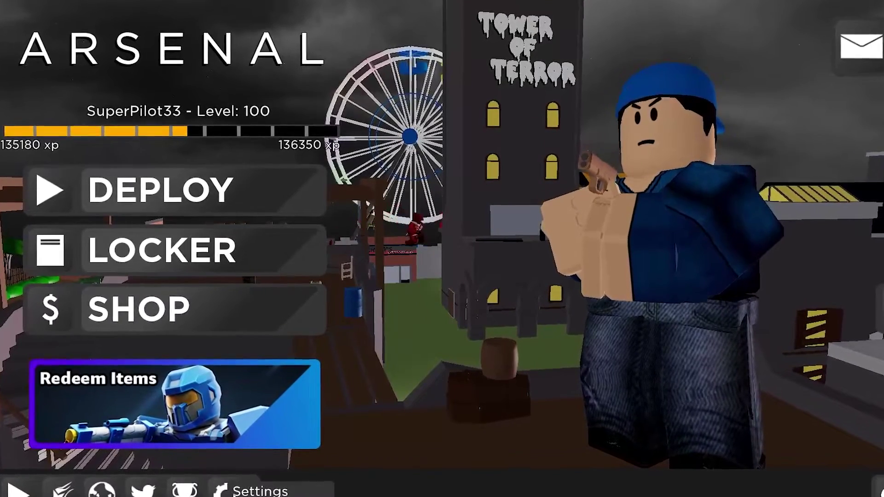
- Turn off Kill Effects in Arsenal's own graphics performance settings
left_click(231, 487)
left_click(288, 75)
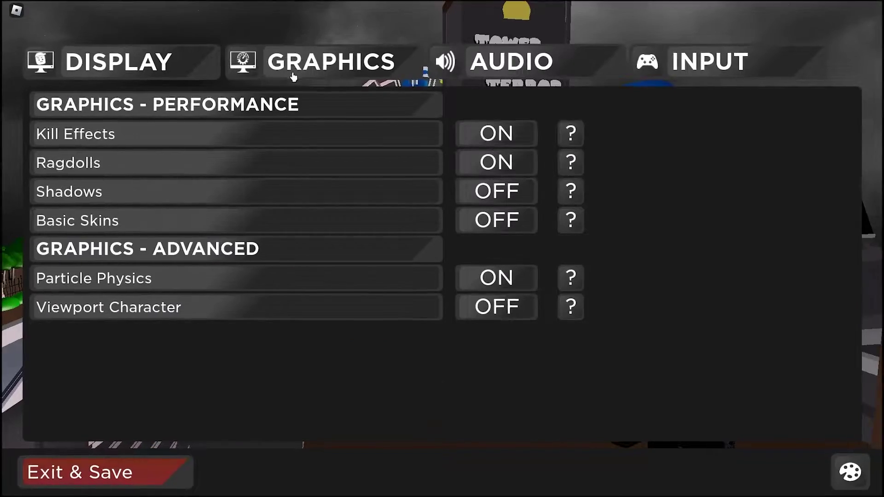
left_click(483, 136)
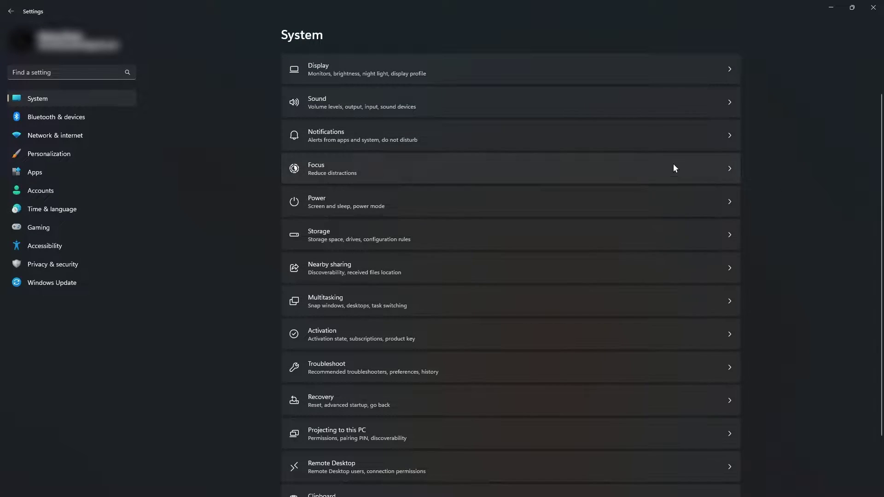
- Switch to Windows Settings, set the display resolution to 1600 × 900 and keep the changes
left_click(399, 78)
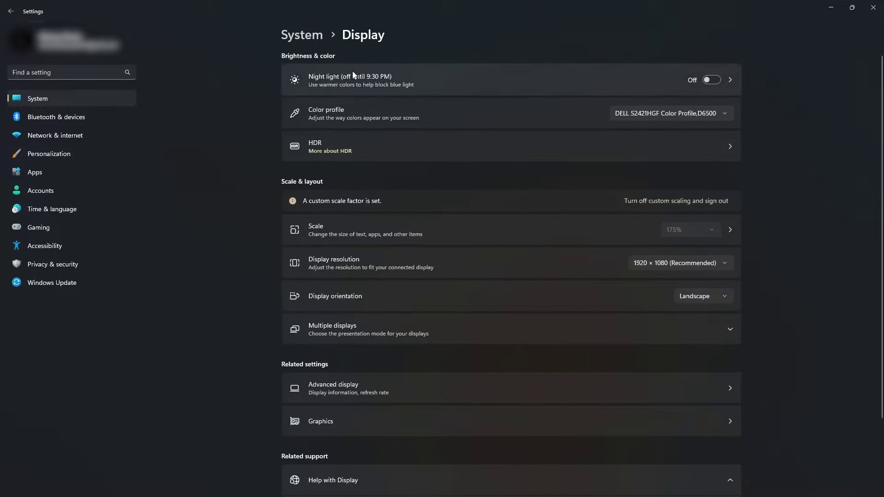
left_click(668, 265)
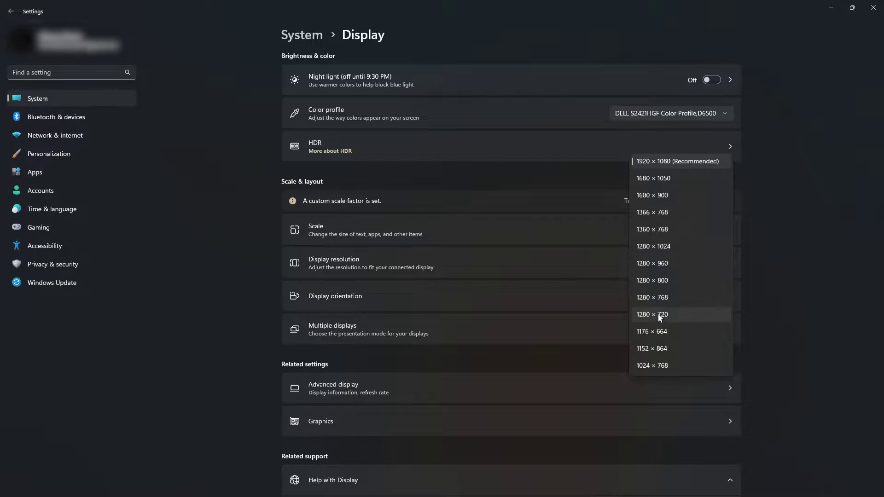
left_click(665, 197)
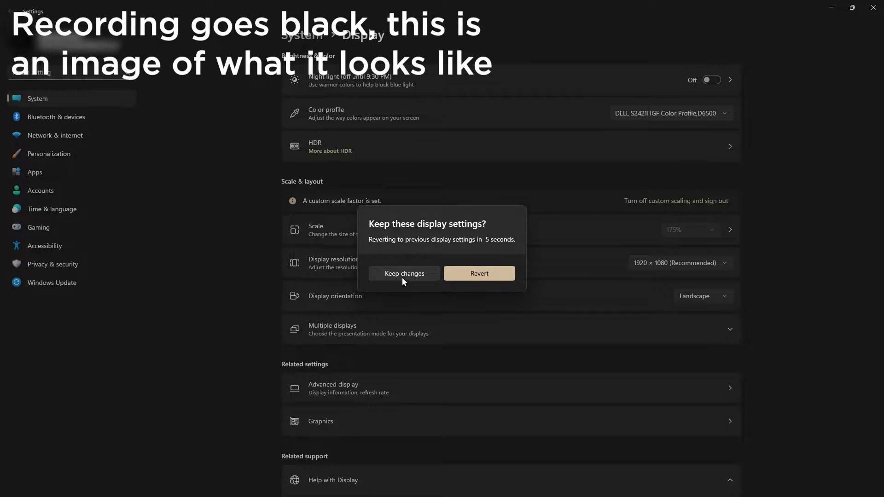
left_click(402, 275)
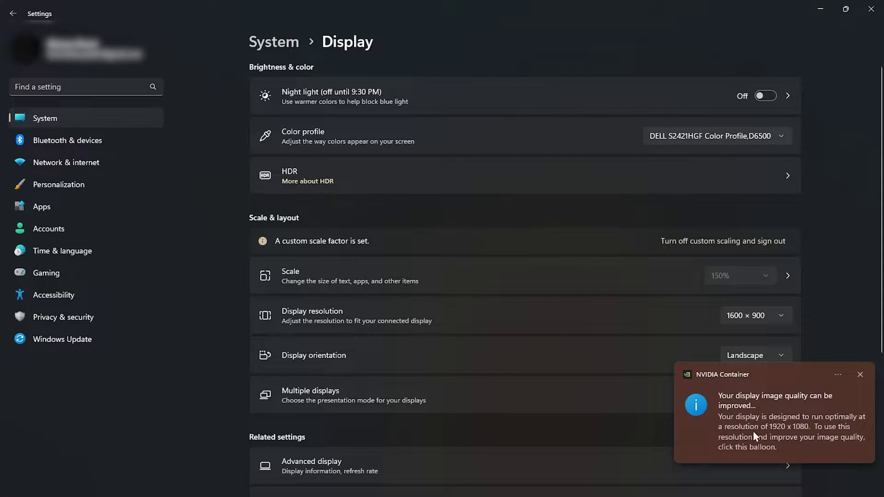
left_click(860, 374)
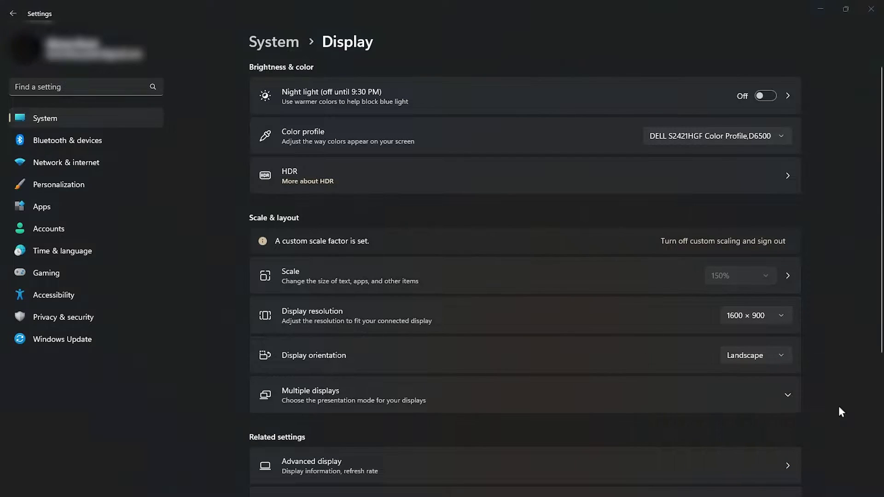
- Try the 1280 × 720 display resolution, and restore the recommended 1920 × 1080
left_click(742, 317)
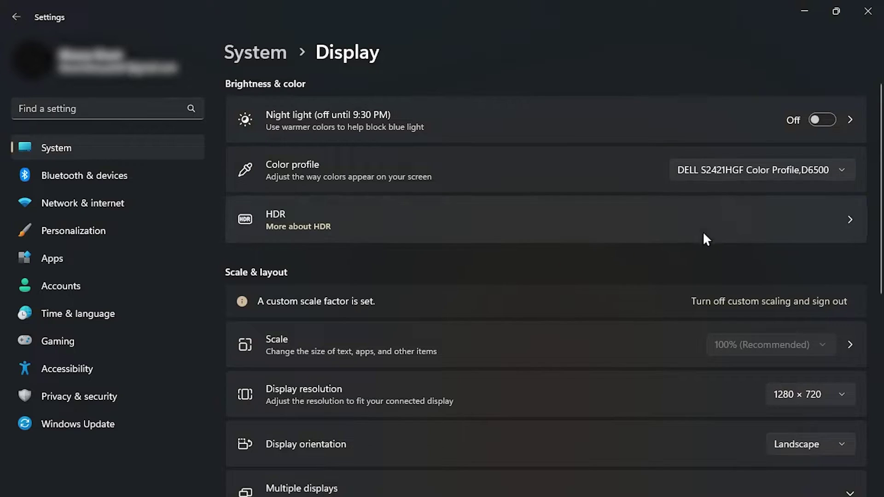
left_click(816, 394)
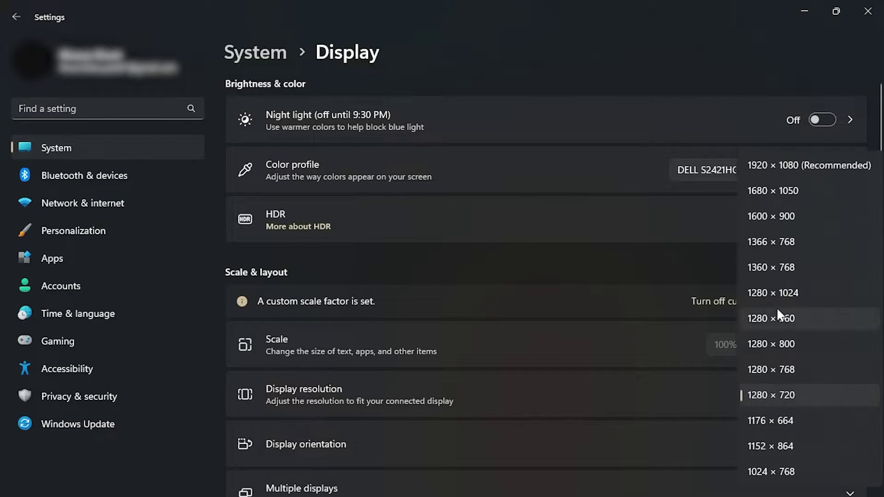
left_click(805, 164)
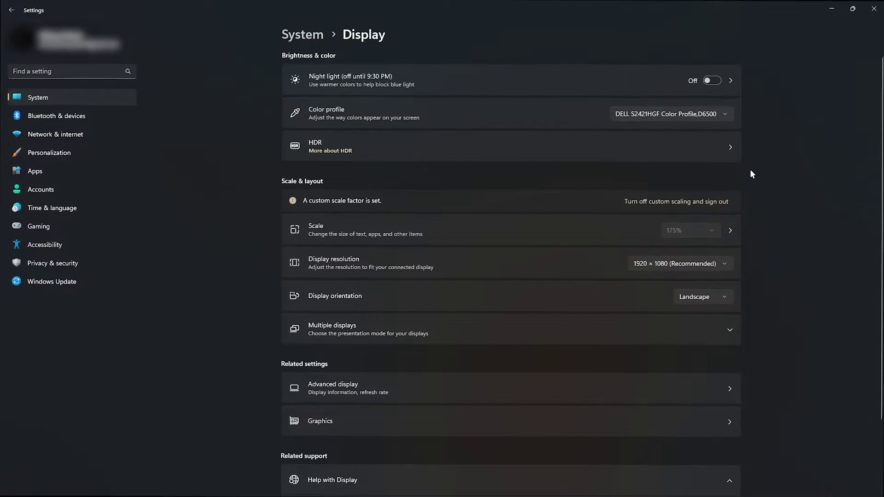
- Find Roblox in the per-app graphics settings and set its graphics preference to High performance
scroll(400, 371, "down", 3)
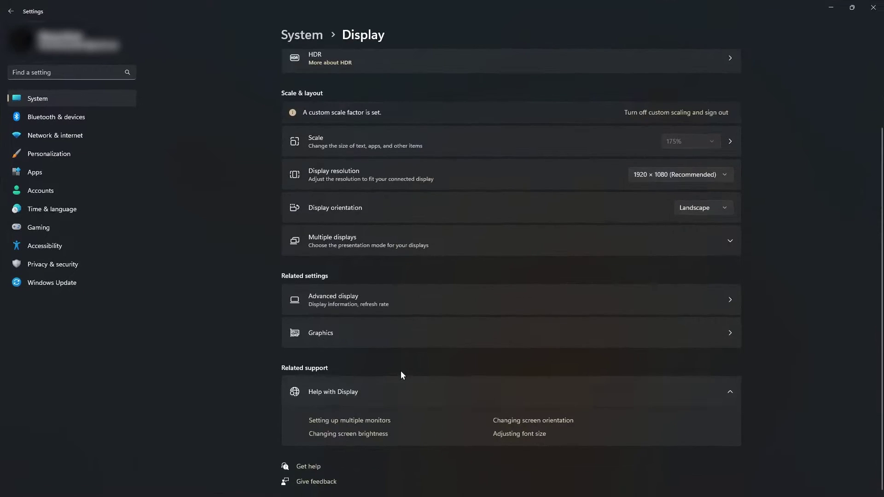
left_click(376, 330)
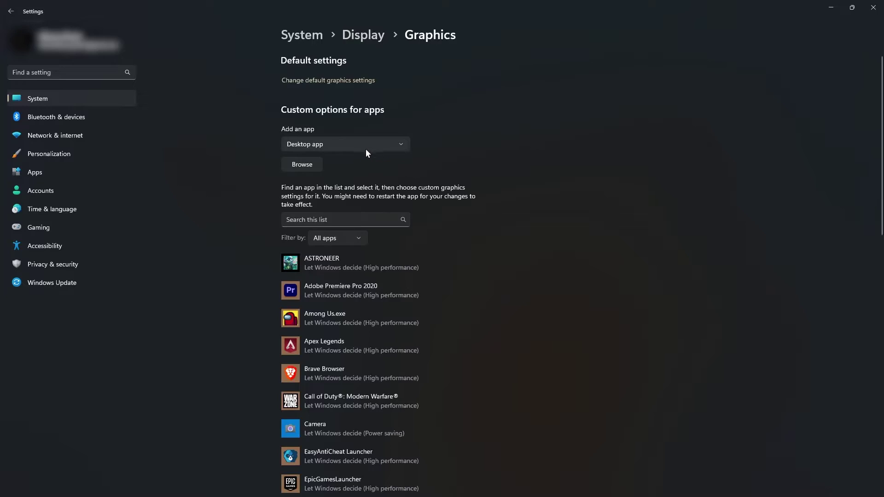
left_click(345, 219)
type("roblox")
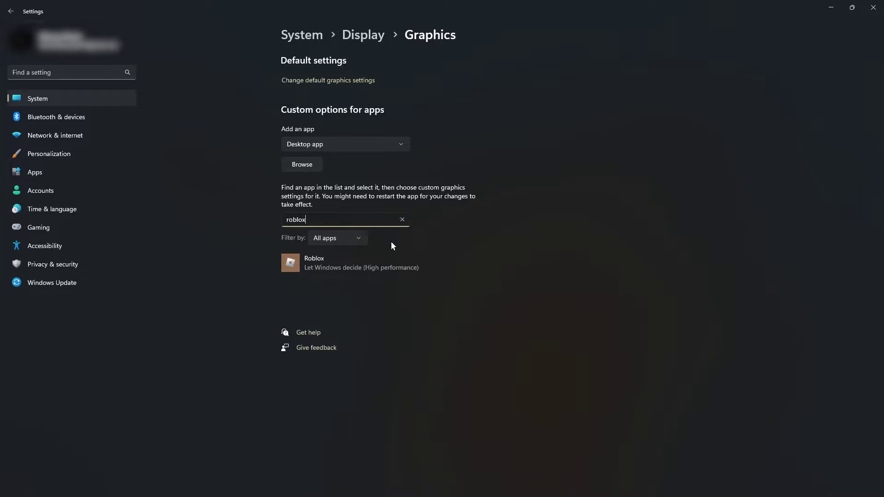
left_click(380, 263)
left_click(409, 288)
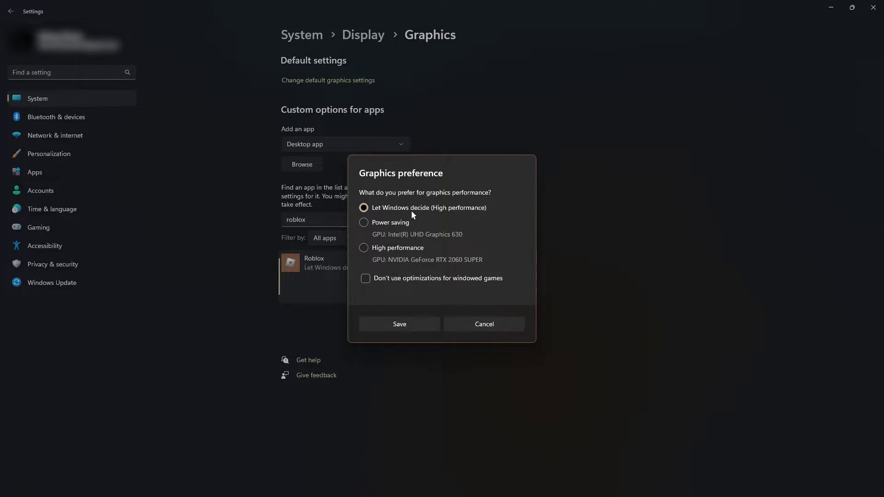
left_click(404, 250)
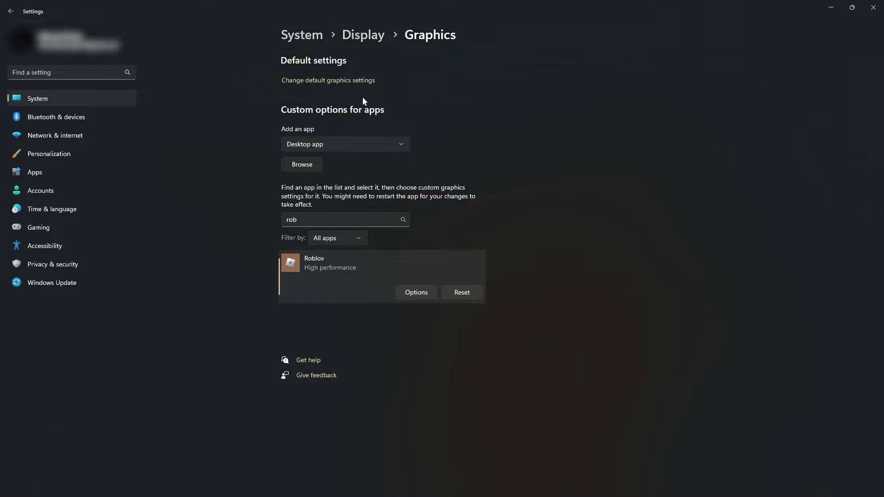
- Toggle Hardware-accelerated GPU scheduling in the default graphics settings, leaving it on, and open the Gaming settings
left_click(348, 81)
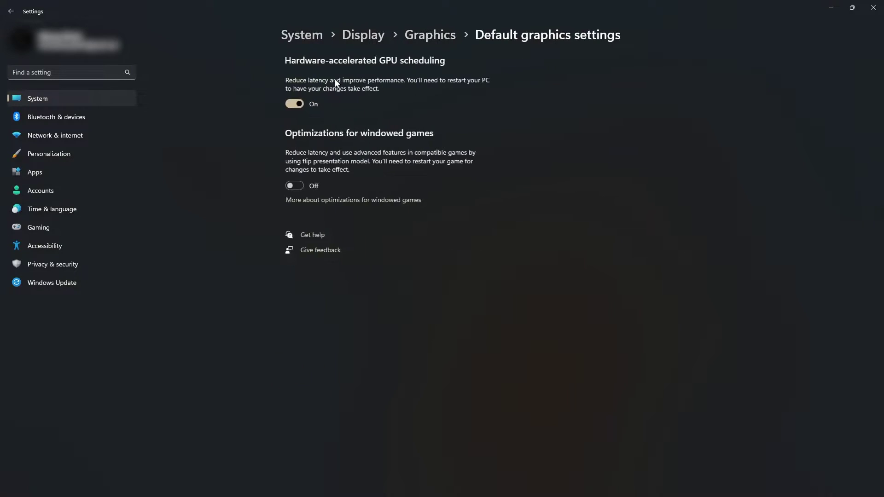
left_click(289, 104)
left_click(299, 106)
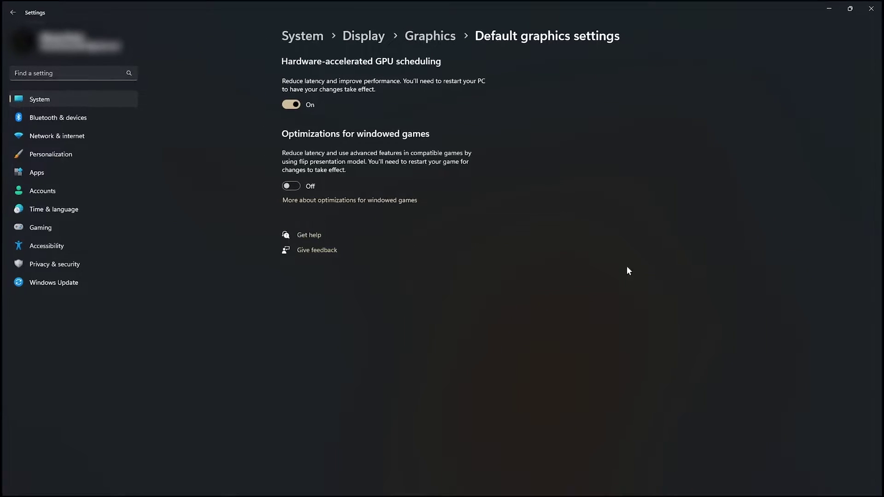
left_click(76, 227)
left_click(358, 143)
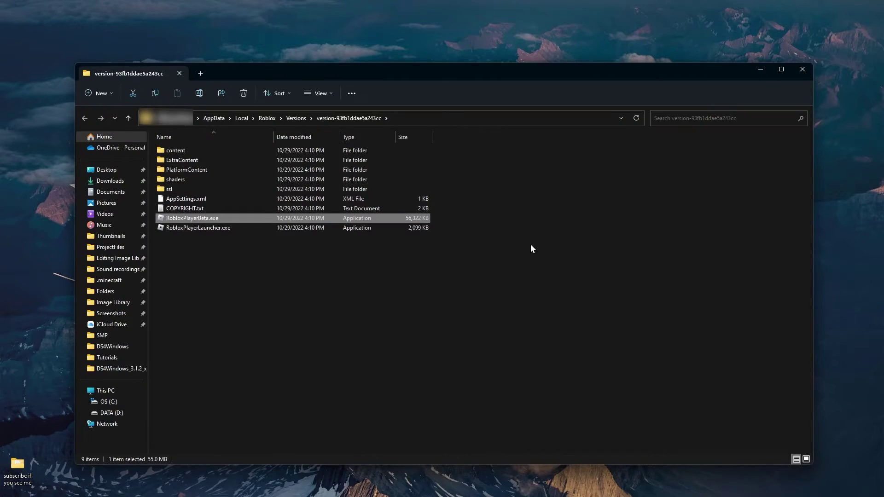
- In File Explorer, open the pc folder inside the Roblox version's PlatformContent folder and move its textures folder to the desktop
double_click(232, 170)
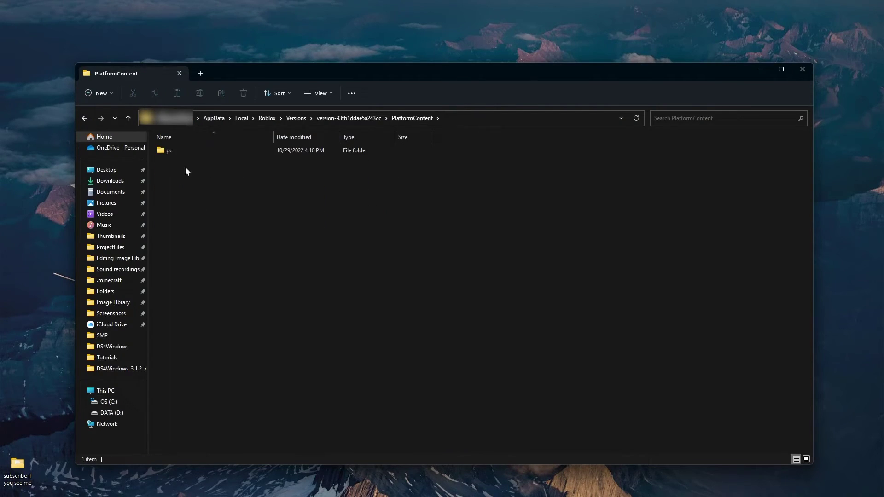
left_click(365, 119)
double_click(214, 170)
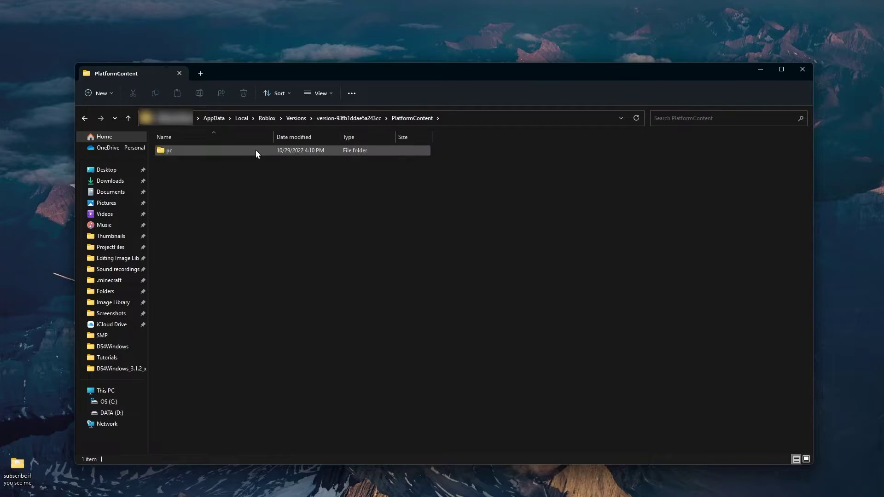
double_click(178, 150)
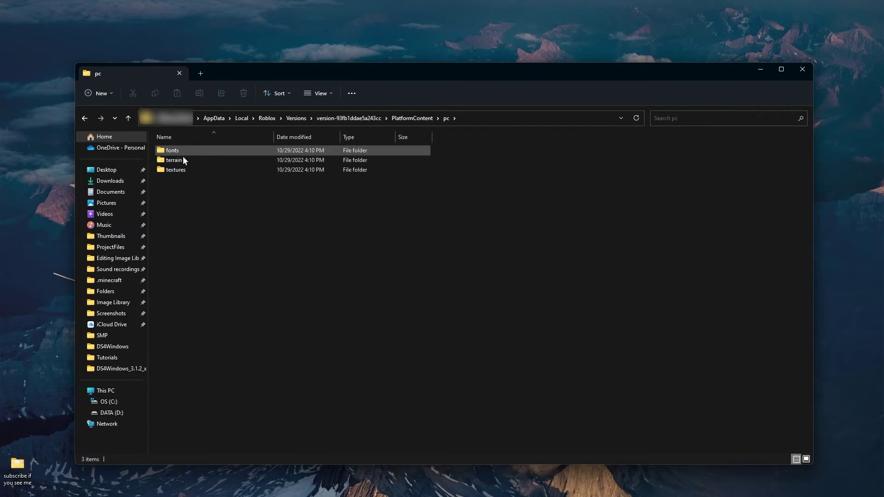
left_click(198, 169)
left_click_drag(201, 172, 408, 54)
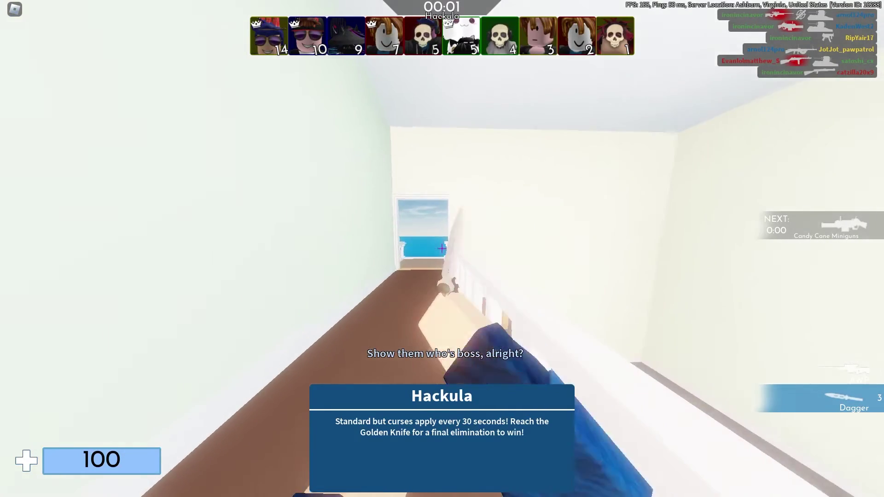
key("w")
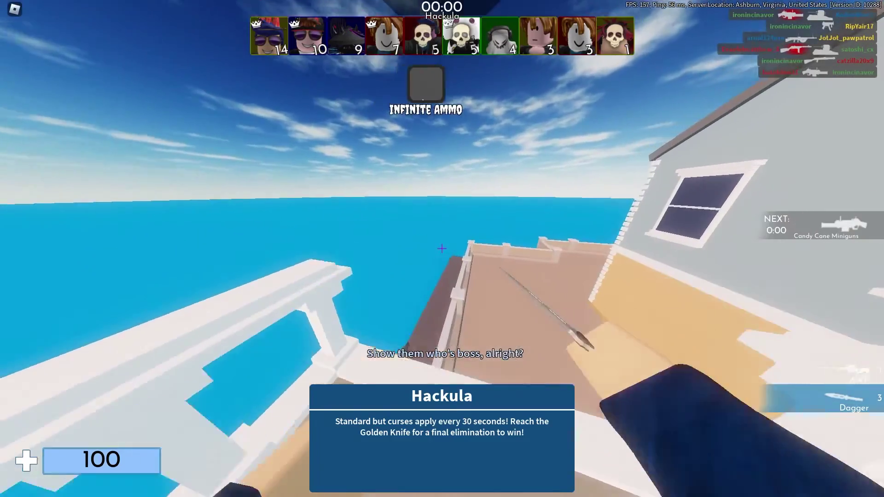
key("w")
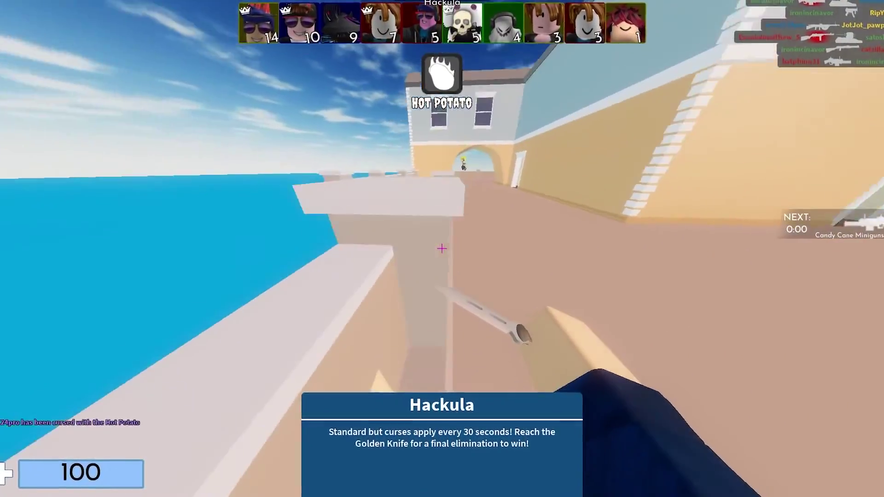
key("1")
key("w")
left_click(442, 249)
key("3")
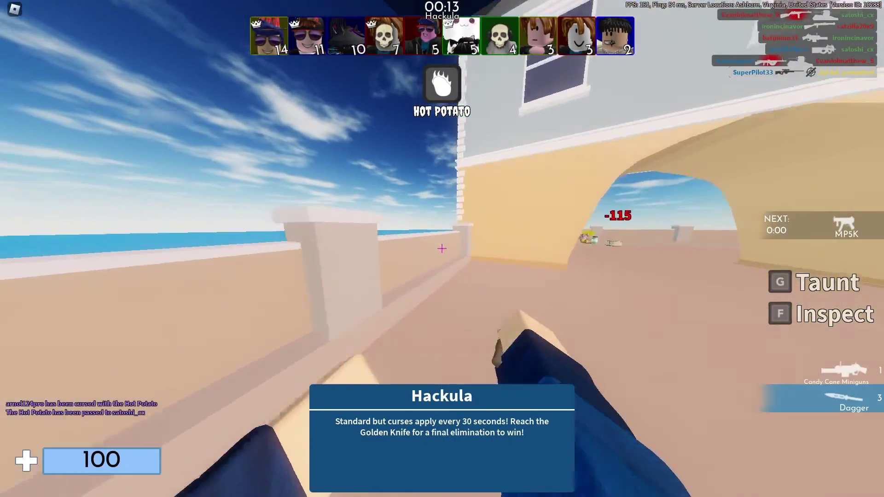
key("space")
key("w")
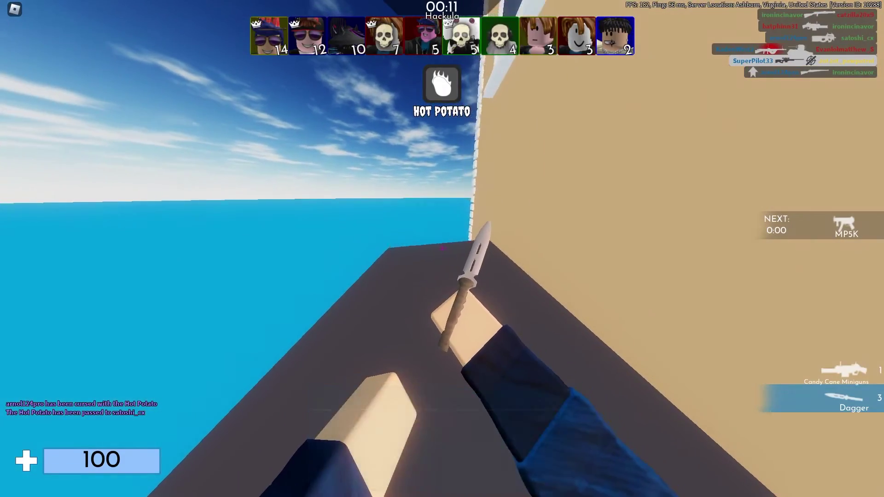
key("w")
key("1")
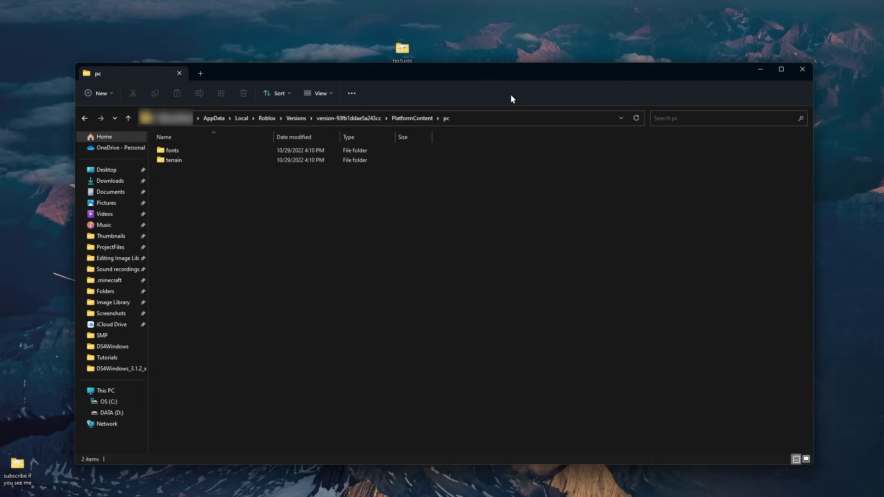